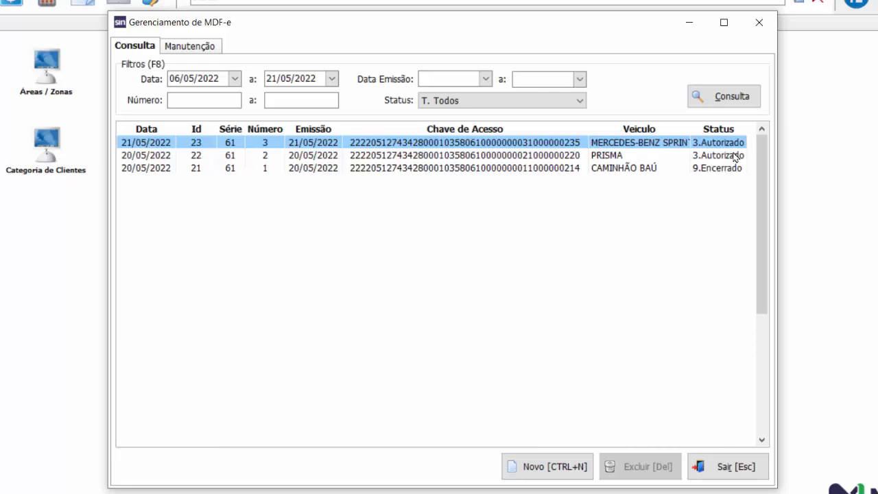
# Step: Create a new MDF-e record and set its issuer type to 1.PRESTADOR DE SERVIÇO
pyautogui.click(621, 170)
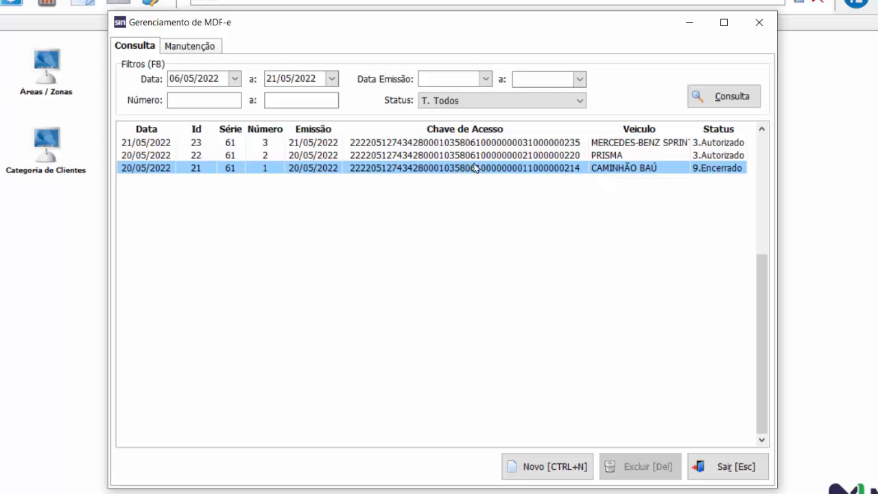
pyautogui.click(546, 468)
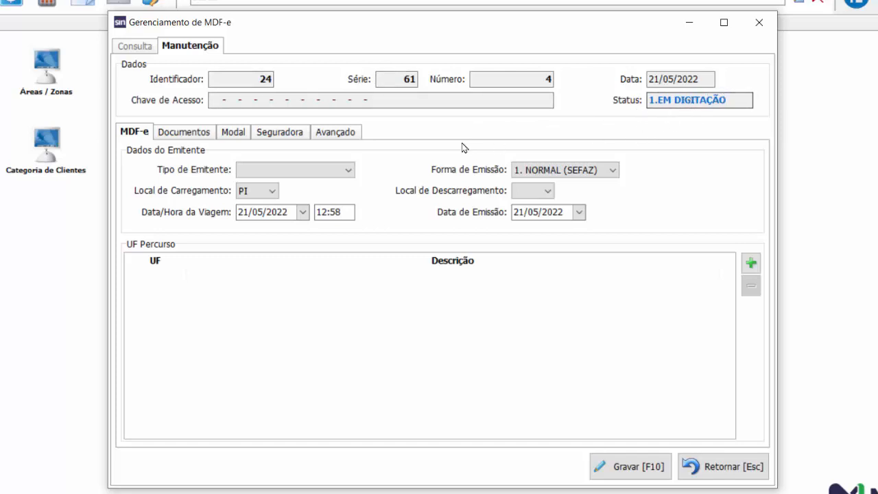
pyautogui.click(349, 172)
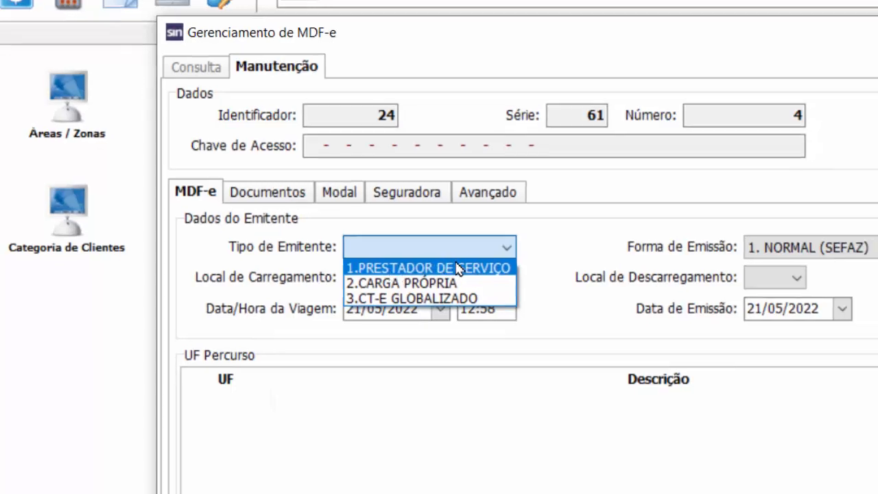
pyautogui.click(463, 272)
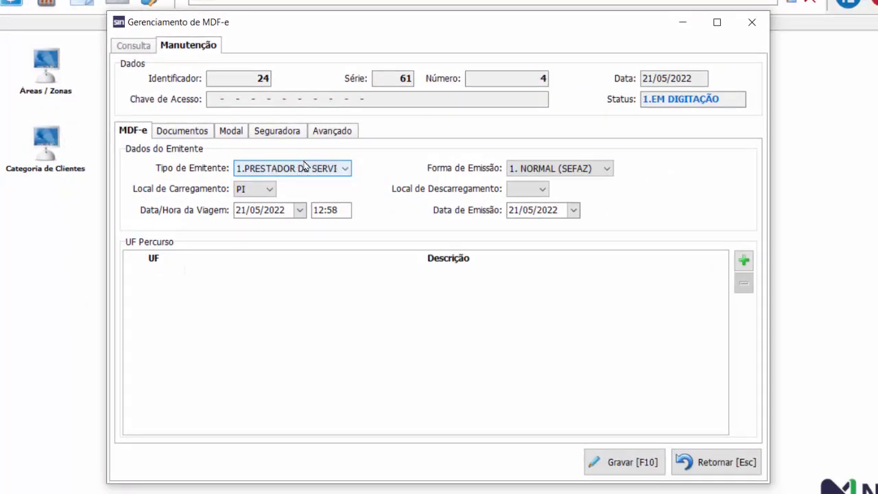
# Step: Examine the NF/NF-e and CT-e lists in the new manifest's documents section
pyautogui.click(180, 132)
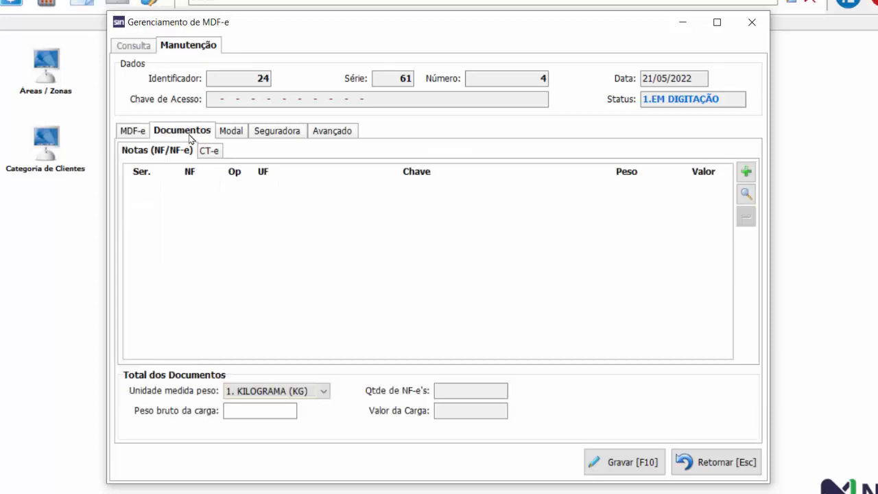
pyautogui.click(210, 153)
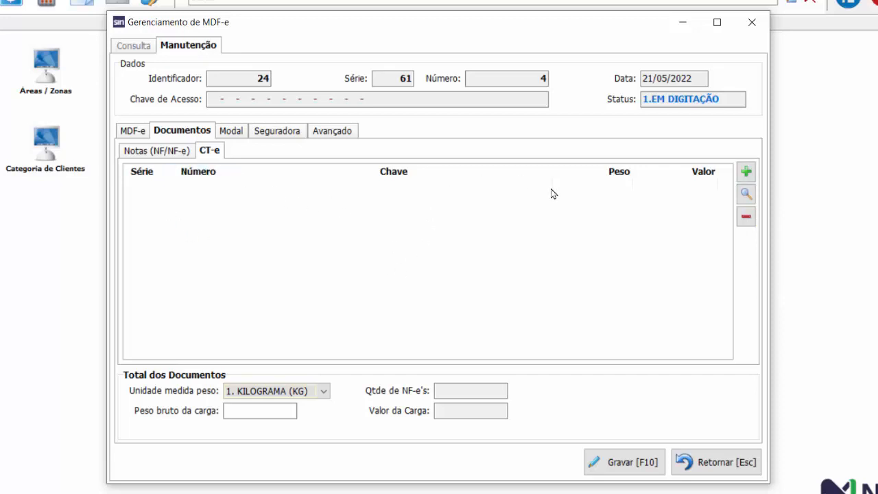
pyautogui.click(189, 151)
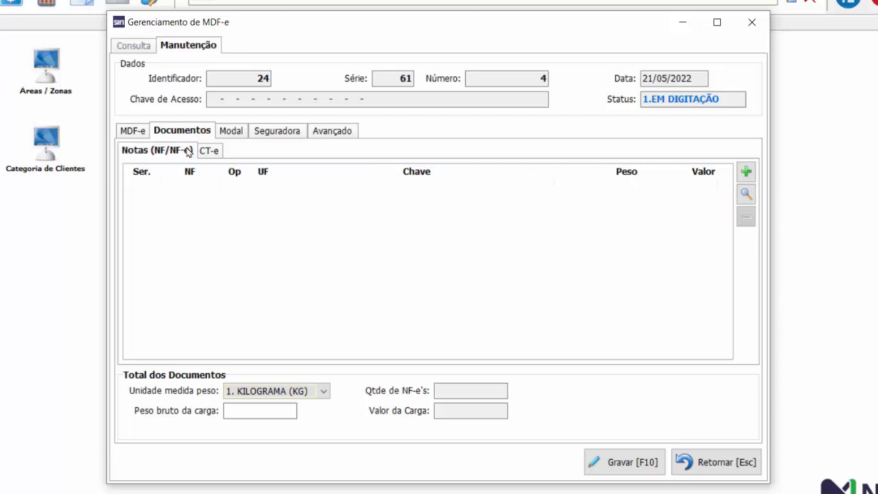
pyautogui.click(209, 151)
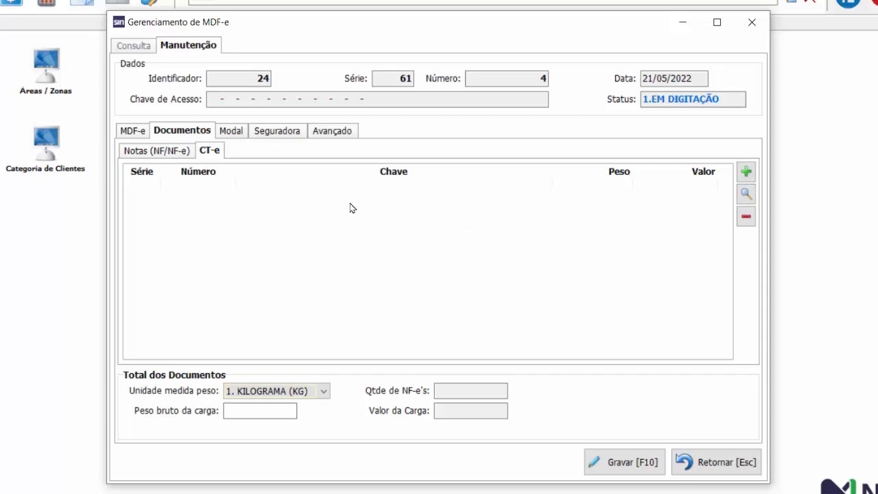
# Step: Change the manifest's issuer type to 2.CARGA PRÓPRIA
pyautogui.click(139, 132)
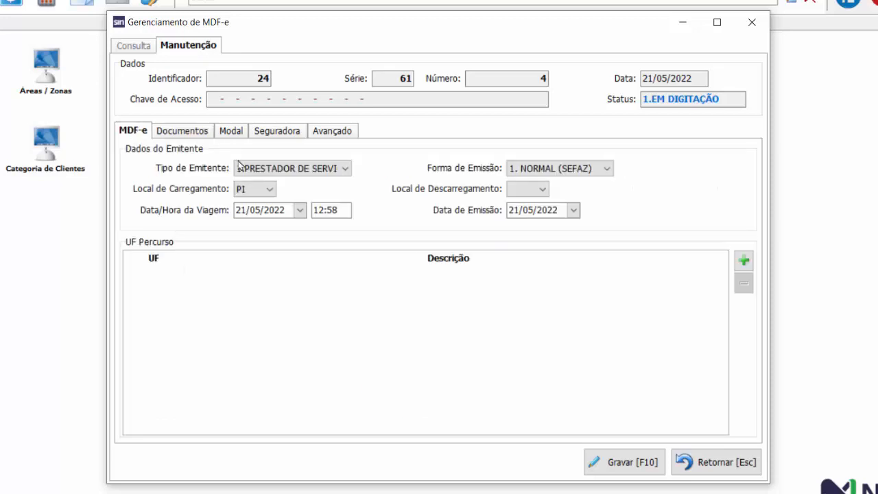
pyautogui.click(340, 173)
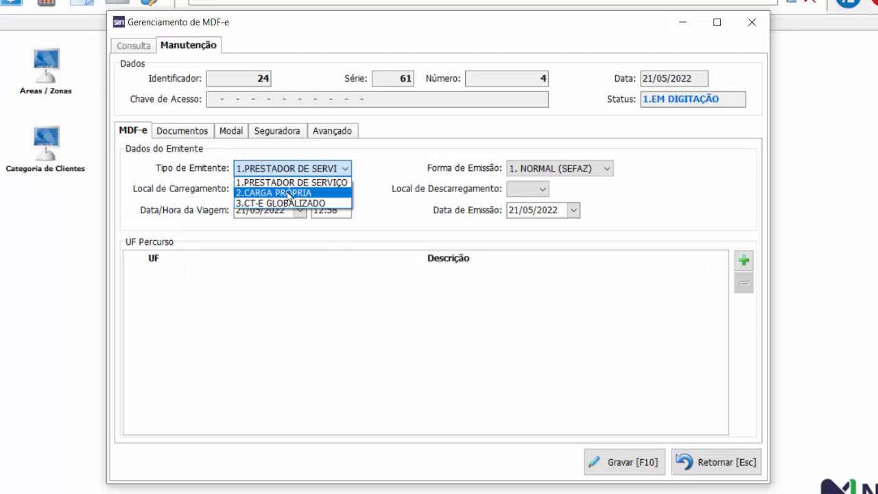
pyautogui.click(288, 193)
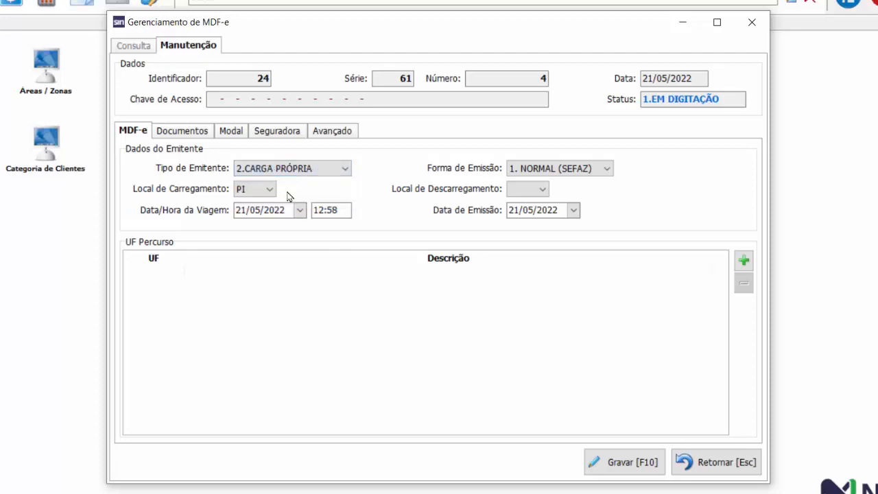
# Step: Examine the NF/NF-e list used for own-cargo manifests, and return to the issuer data
pyautogui.click(176, 132)
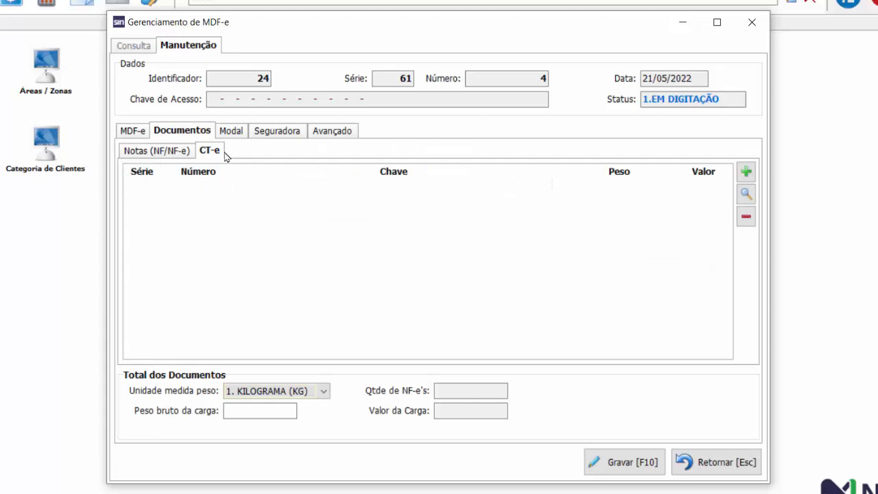
pyautogui.click(172, 153)
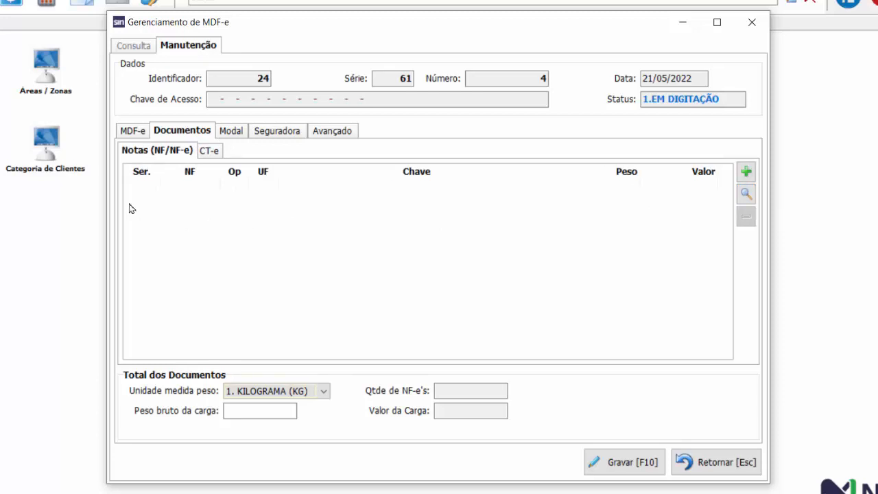
pyautogui.click(134, 132)
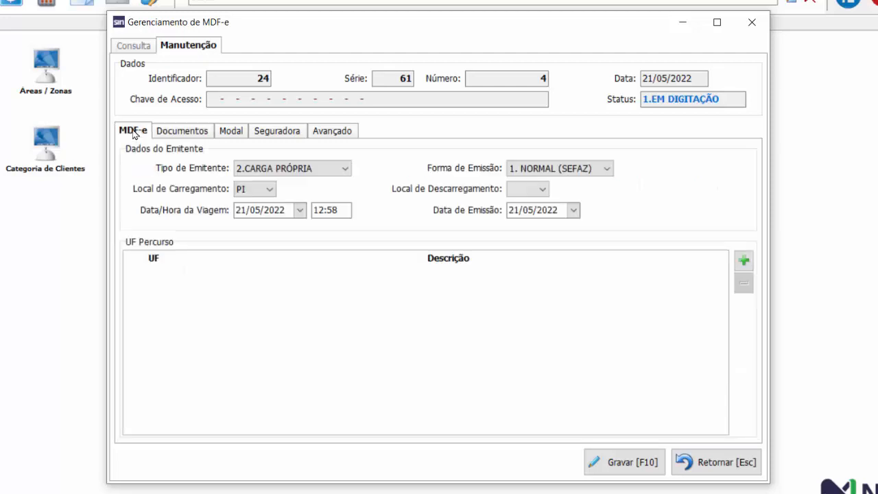
# Step: Keep 2.CARGA PRÓPRIA as the issuer type and set the unloading state to PI
pyautogui.click(337, 168)
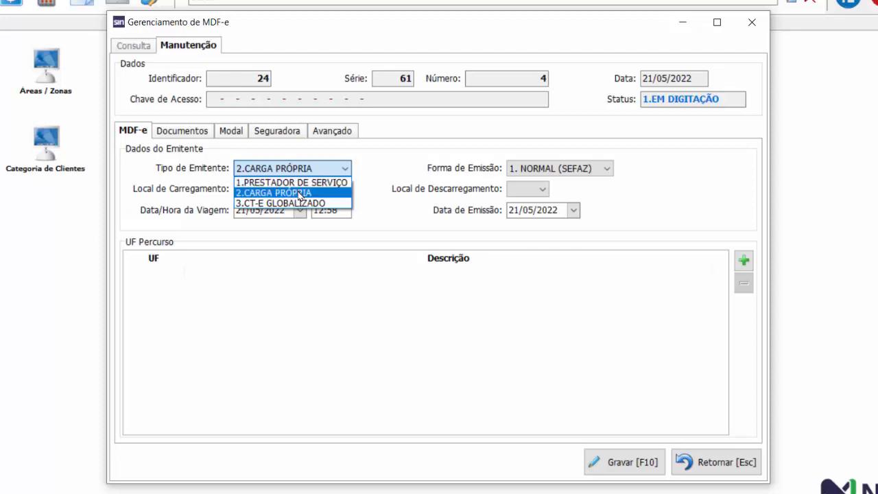
pyautogui.click(300, 196)
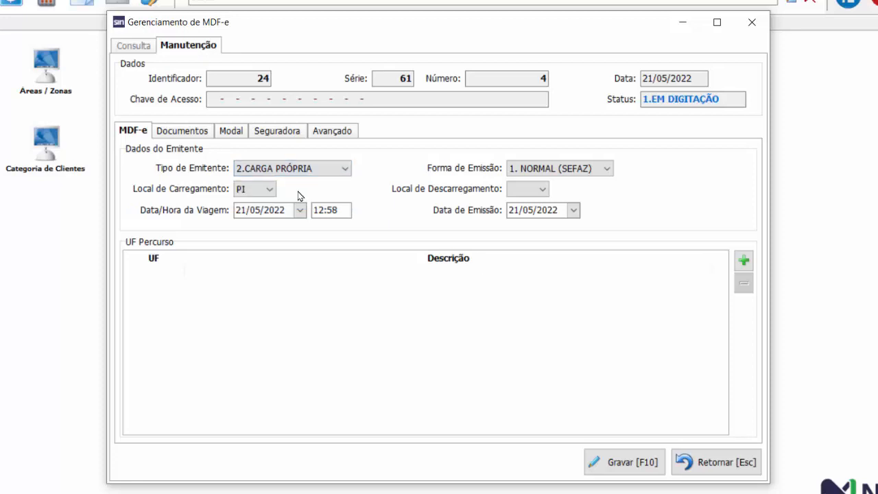
pyautogui.click(542, 191)
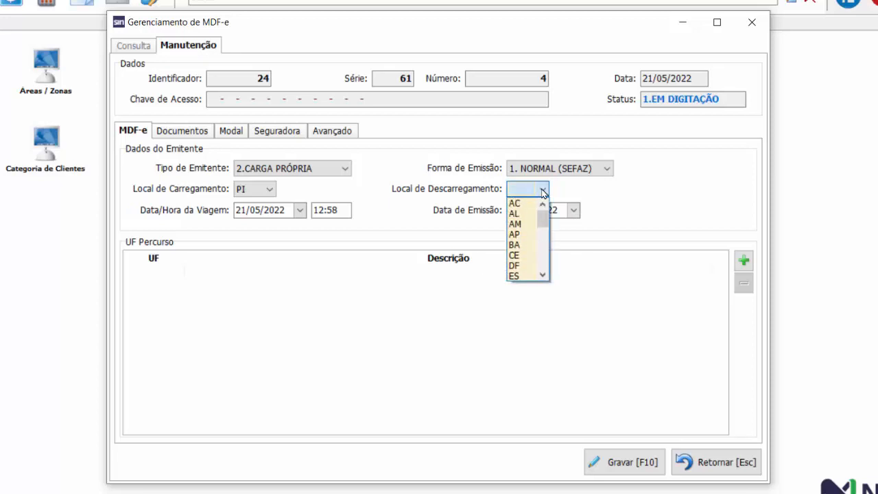
pyautogui.moveTo(542, 226); pyautogui.dragTo(539, 259)
pyautogui.click(516, 224)
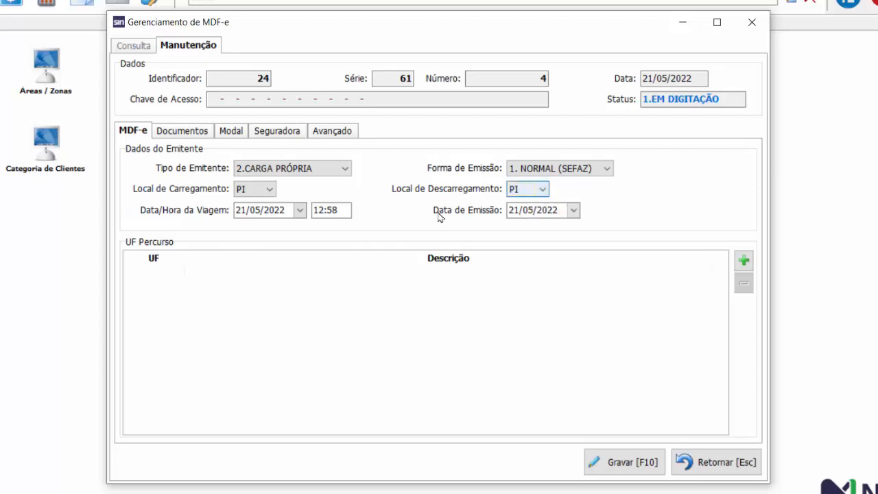
# Step: Query invoices issued from 20/05/2022 to 21/05/2022 and capture notes 2035 and 2034 into the manifest's documents
pyautogui.click(188, 132)
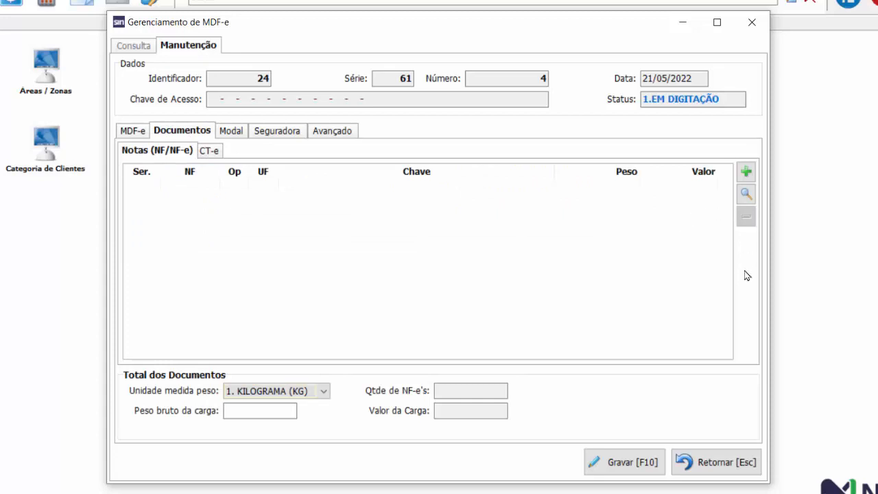
pyautogui.click(747, 194)
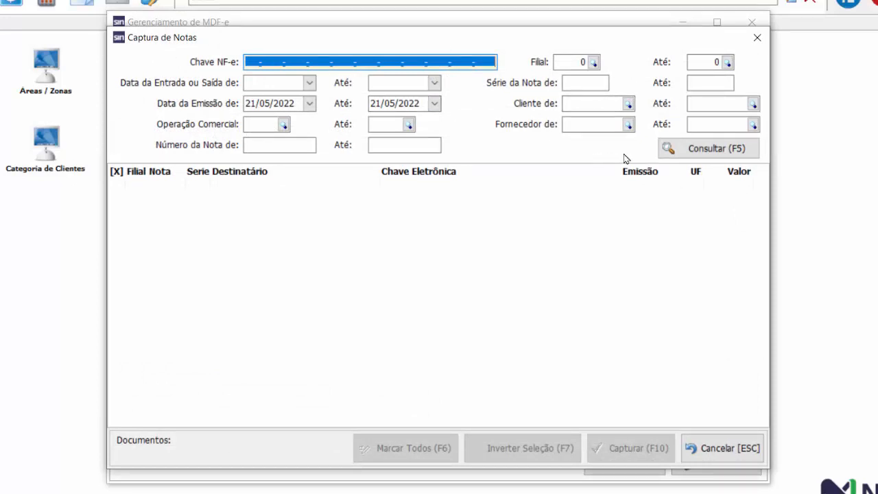
pyautogui.click(309, 104)
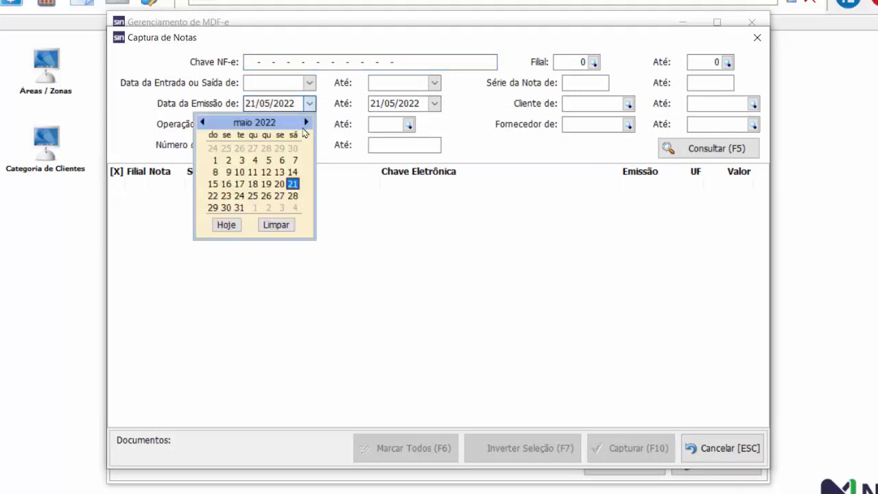
pyautogui.click(281, 185)
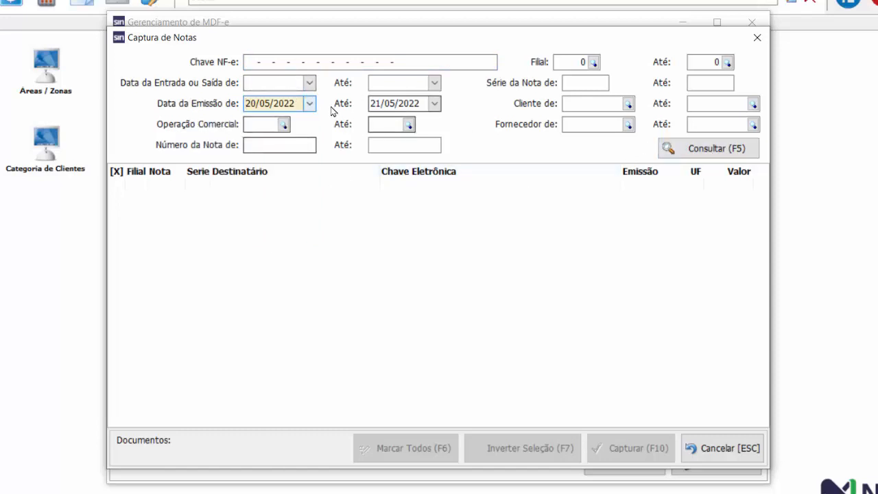
pyautogui.click(727, 153)
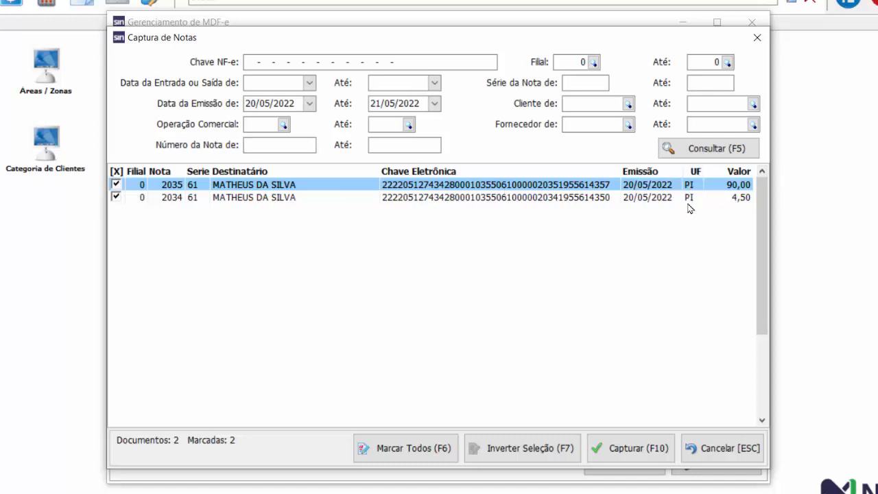
pyautogui.click(620, 451)
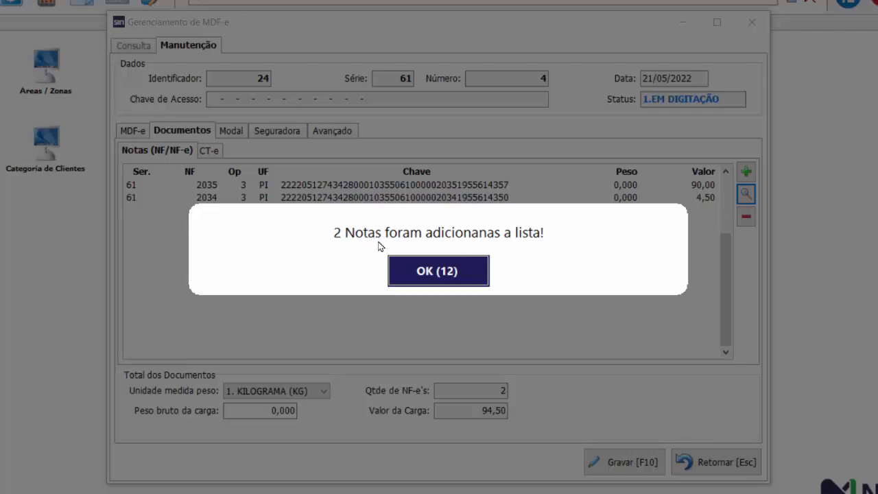
pyautogui.click(448, 275)
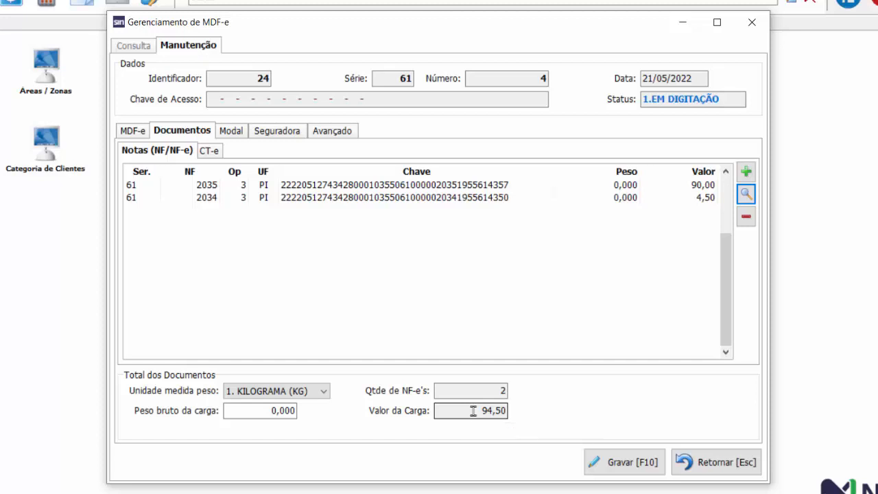
# Step: Examine the weight unit options and the gross cargo weight field in the document totals
pyautogui.click(242, 412)
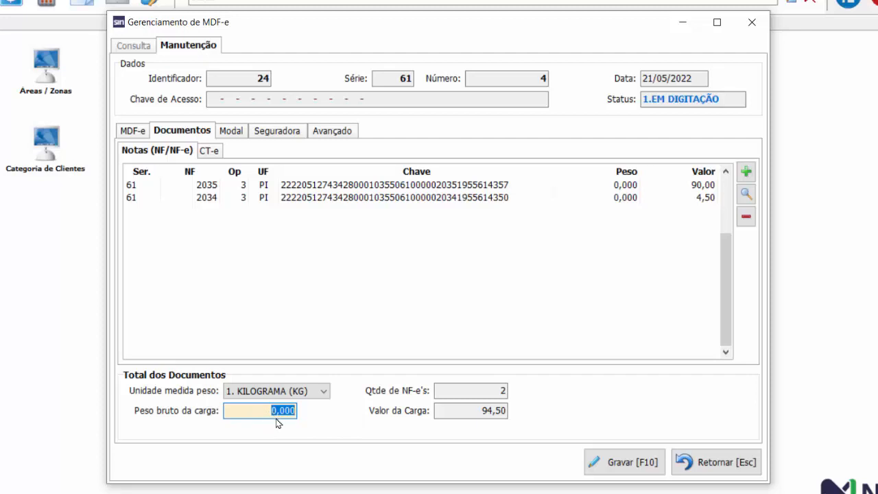
pyautogui.click(289, 396)
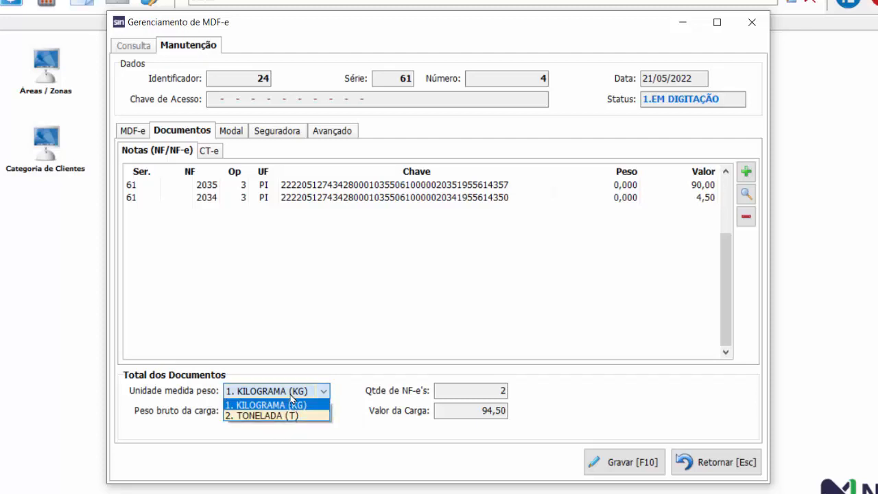
pyautogui.click(346, 405)
pyautogui.click(245, 409)
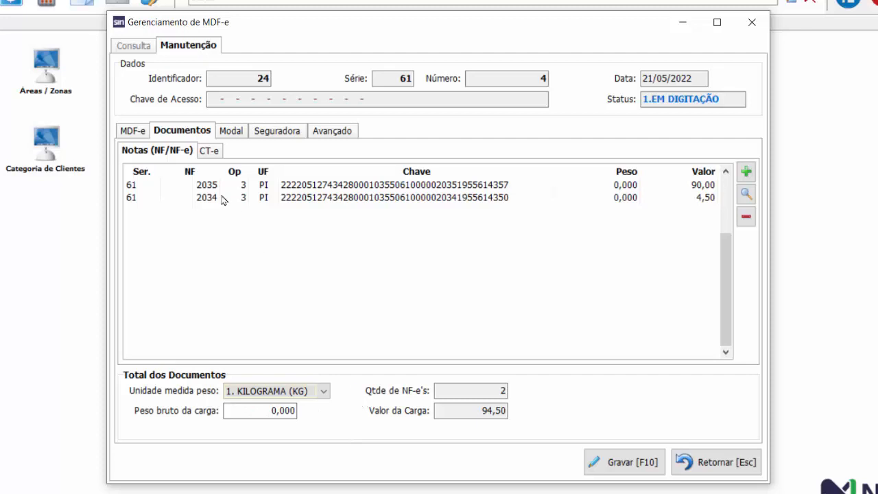
# Step: Review the manifest's issuer data and captured invoices, ending at the road transport details
pyautogui.click(145, 135)
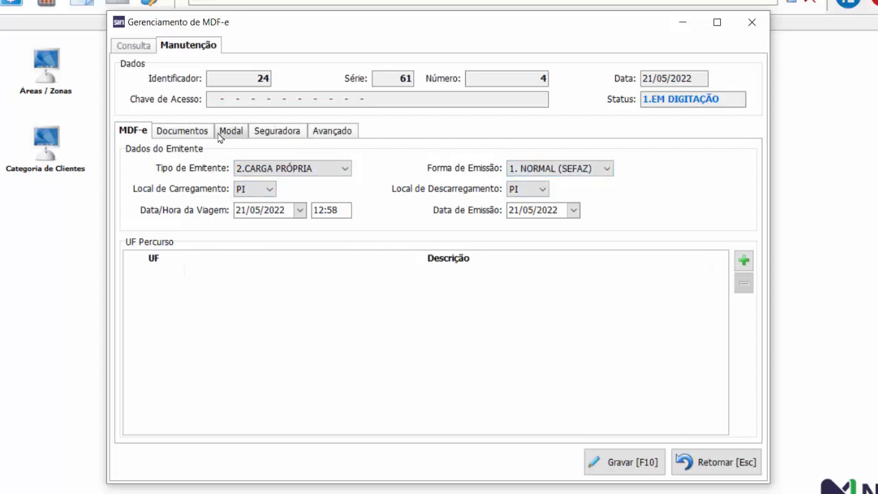
pyautogui.click(197, 137)
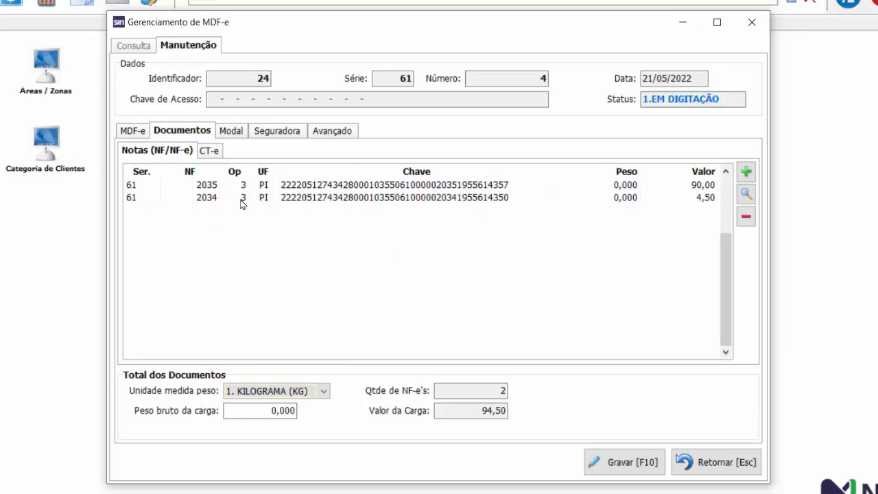
pyautogui.click(233, 137)
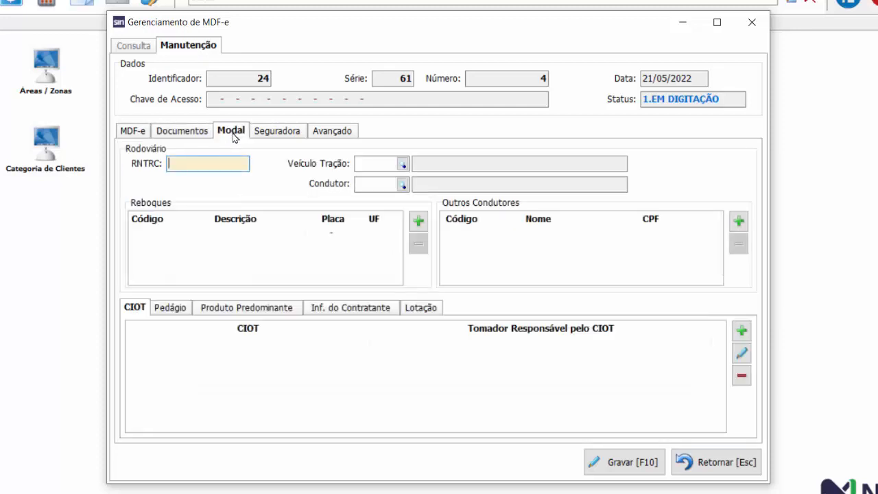
pyautogui.click(184, 132)
pyautogui.click(232, 134)
# Step: Examine the toll, predominant product and CIOT sections of the road transport details
pyautogui.click(171, 308)
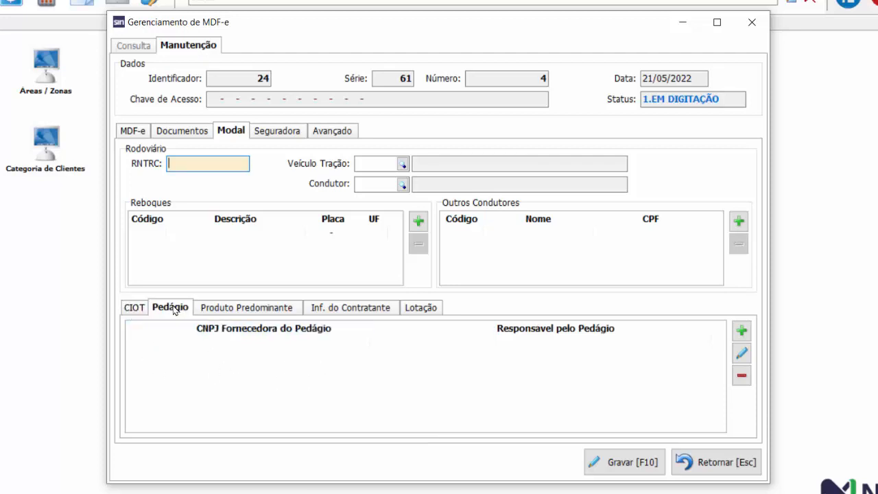
pyautogui.click(250, 310)
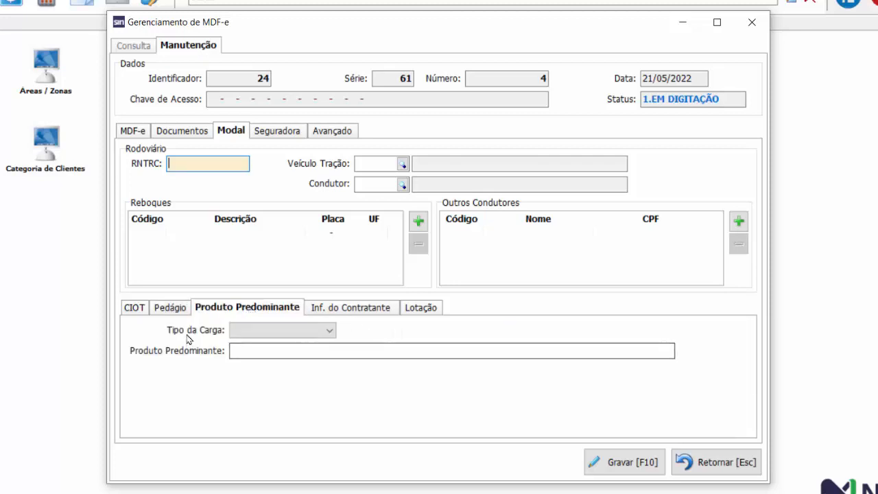
pyautogui.click(170, 308)
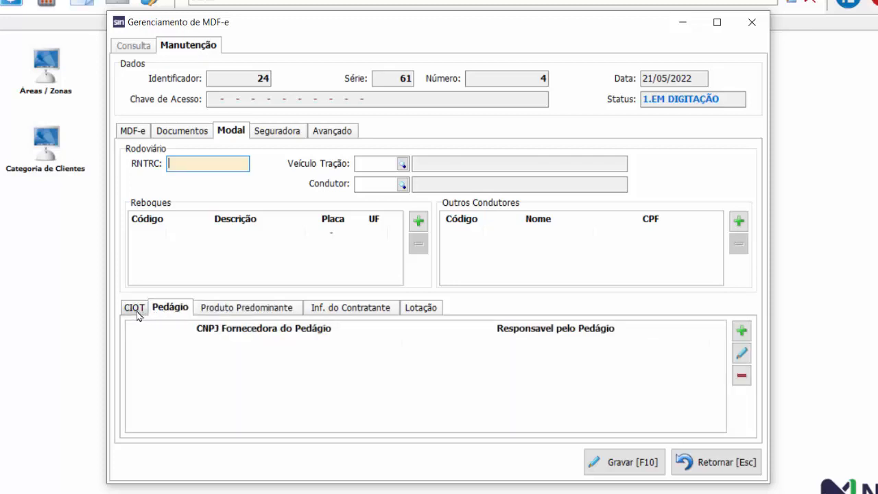
pyautogui.click(138, 312)
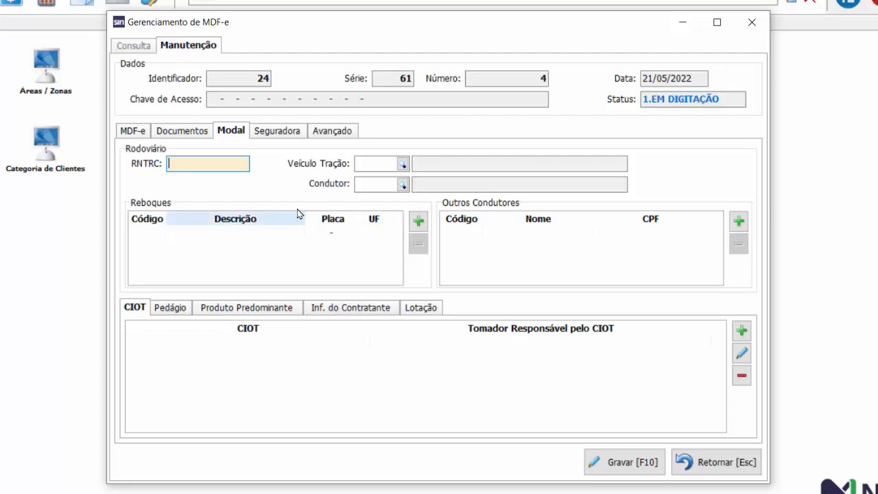
# Step: Assign CAMINHÃO BAÚ as the traction vehicle and the driver with code 12 in the road transport details
pyautogui.click(403, 165)
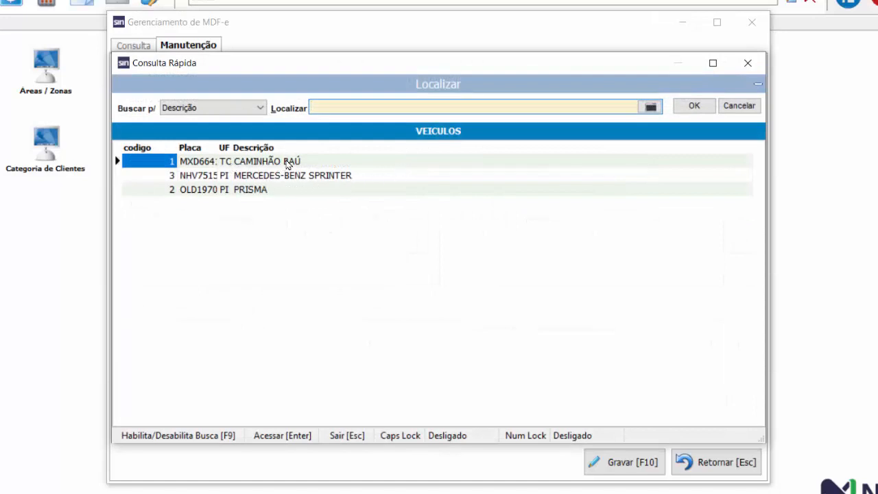
pyautogui.doubleClick(289, 164)
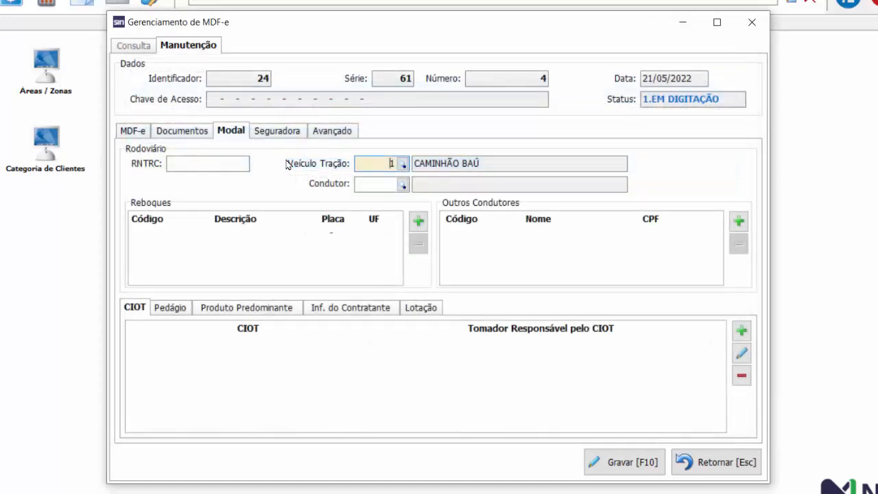
pyautogui.click(402, 186)
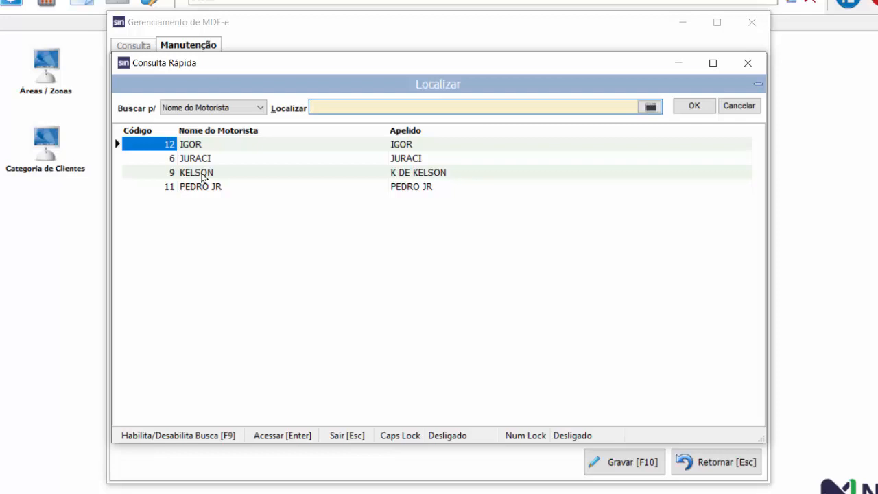
pyautogui.doubleClick(204, 177)
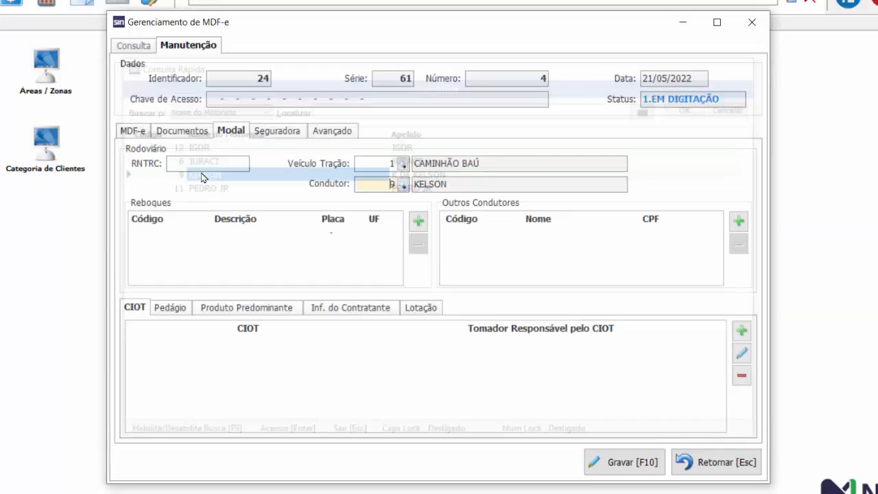
pyautogui.click(402, 184)
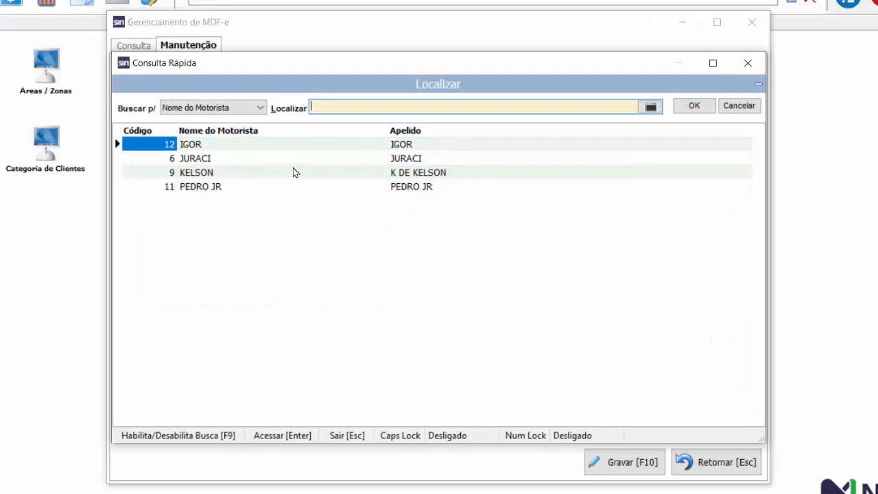
pyautogui.doubleClick(198, 145)
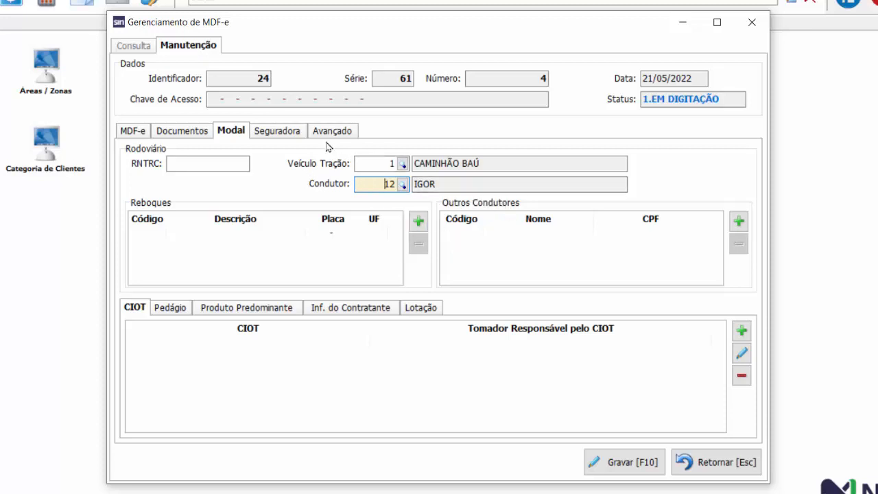
# Step: Examine the manifest's insurer list, complementary information fields, and the toll and CIOT sections of the road transport details
pyautogui.click(284, 132)
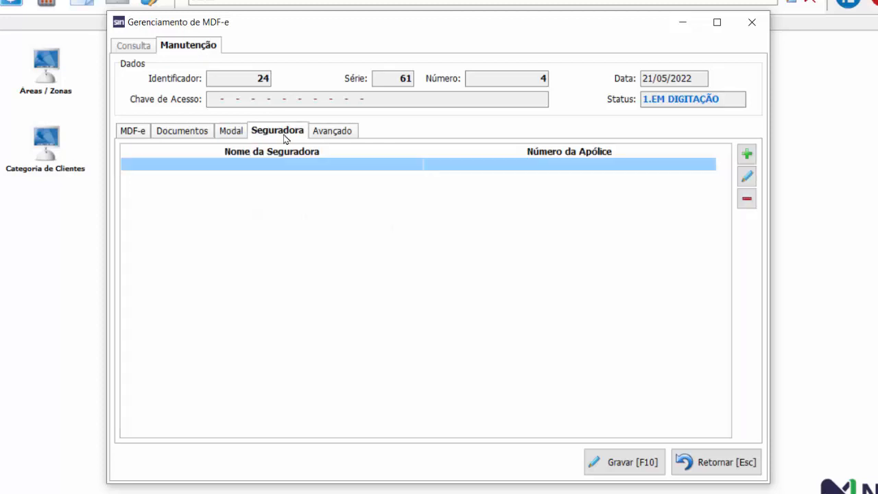
pyautogui.click(322, 134)
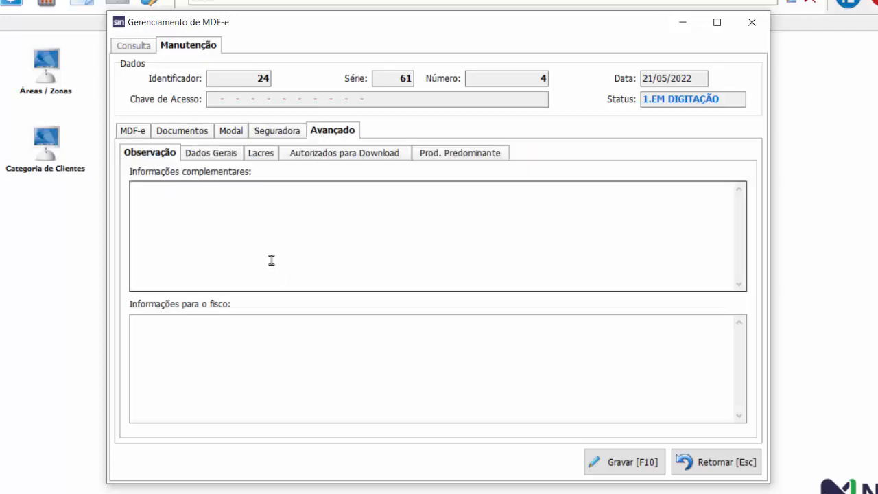
pyautogui.click(232, 131)
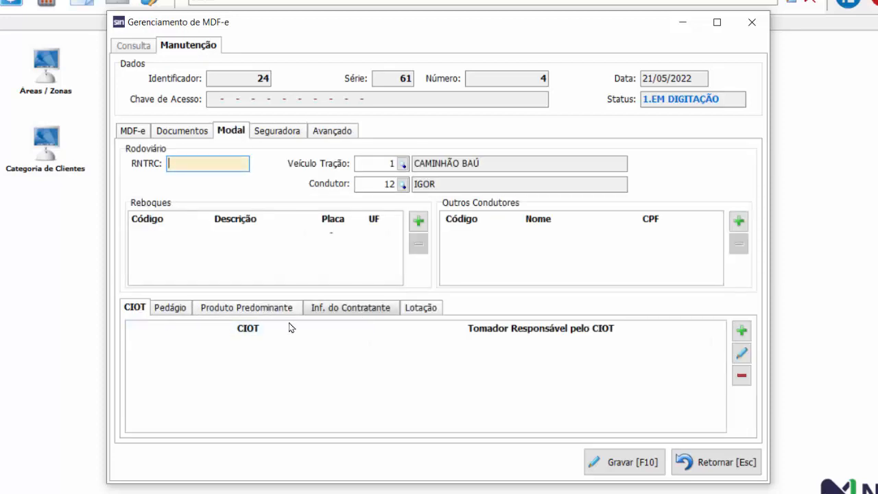
pyautogui.click(177, 310)
pyautogui.click(142, 313)
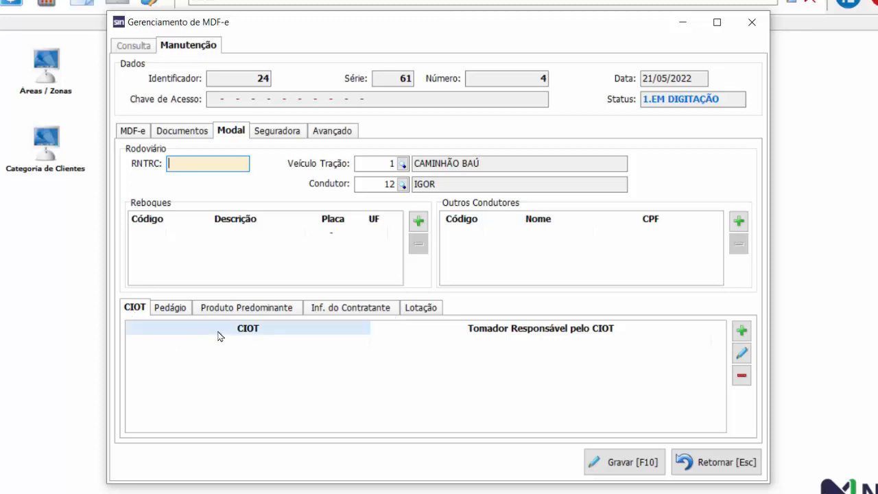
# Step: Review the manifest's issuer data, captured invoices and gross cargo weight, ending at the selected vehicle and driver
pyautogui.click(133, 132)
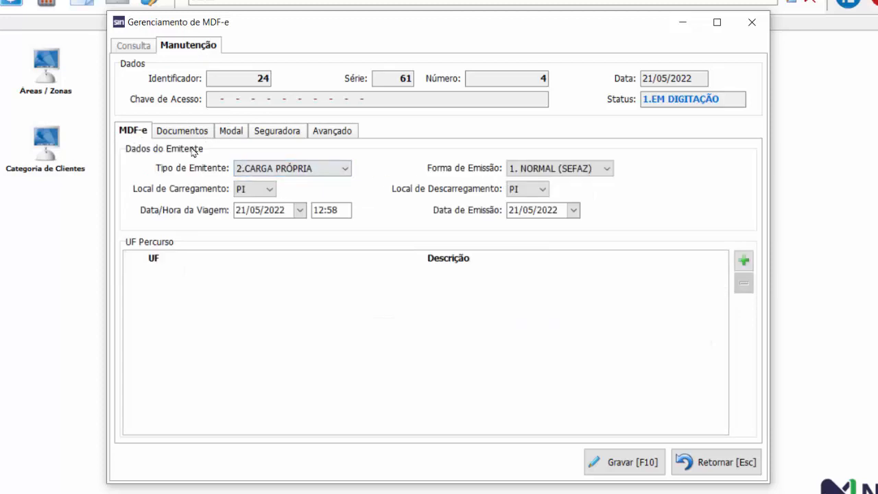
pyautogui.click(186, 135)
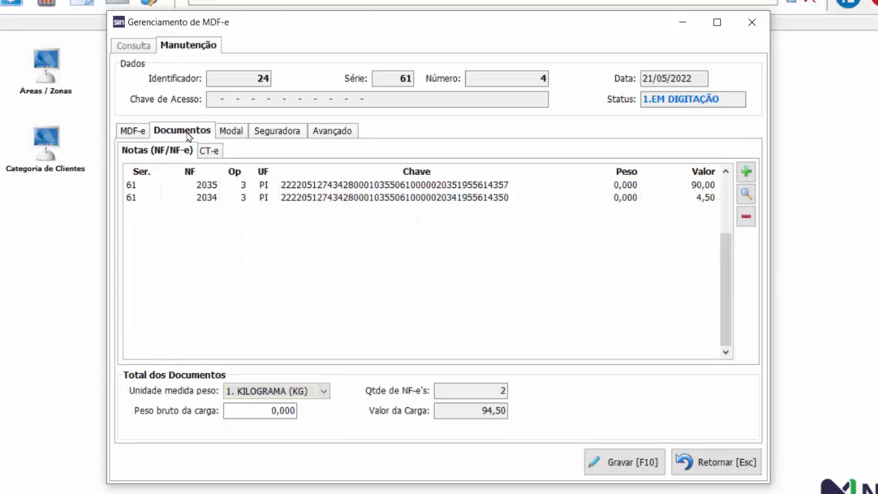
pyautogui.click(140, 136)
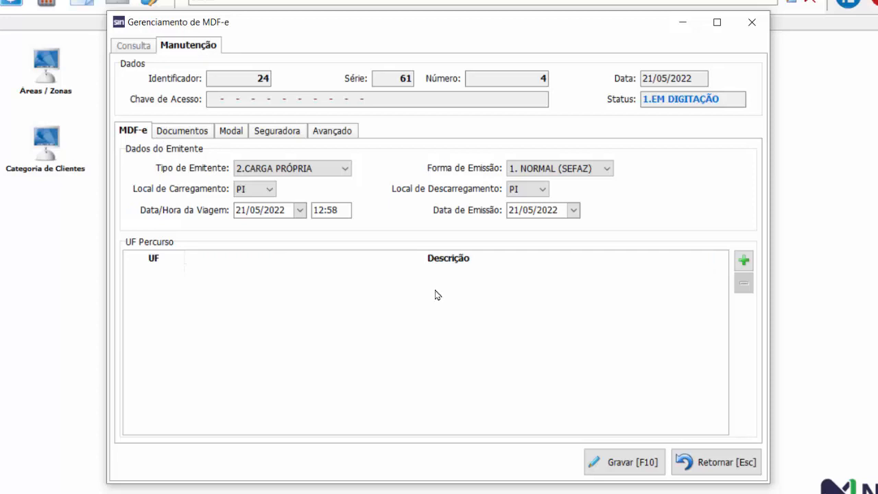
pyautogui.click(190, 135)
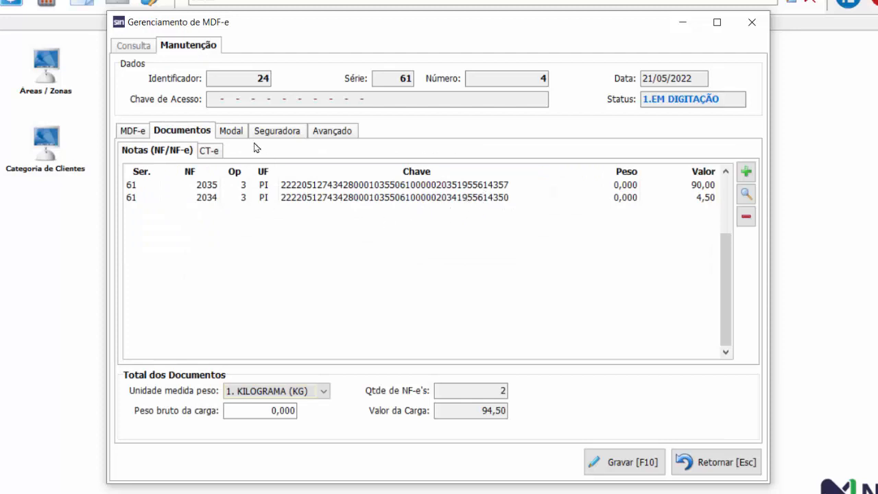
pyautogui.click(254, 410)
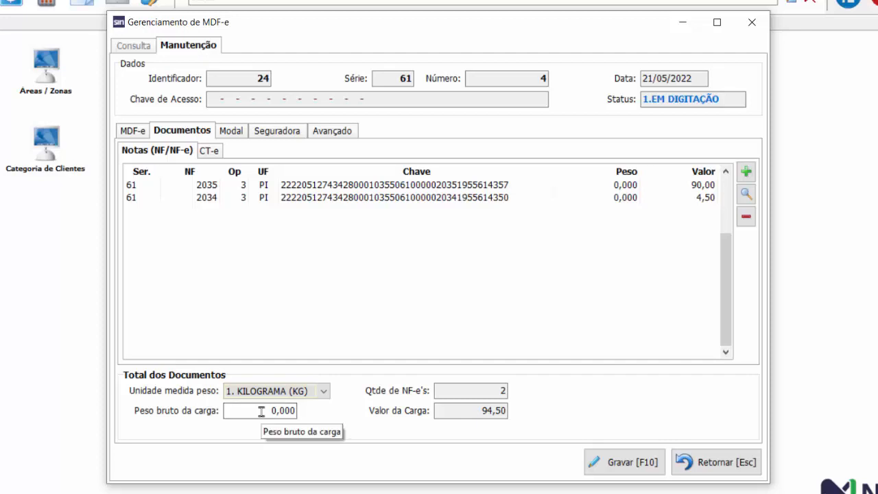
pyautogui.click(231, 131)
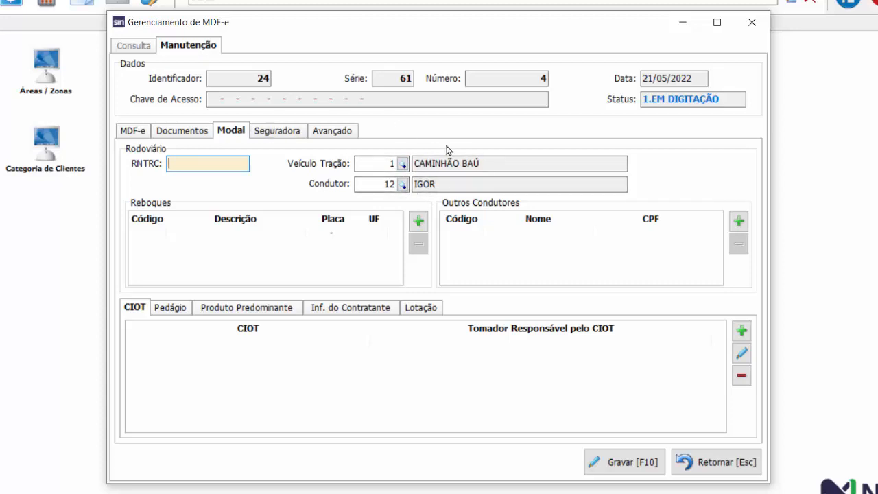
# Step: Save the MDF-e manifest and transmit it for authorization
pyautogui.click(625, 464)
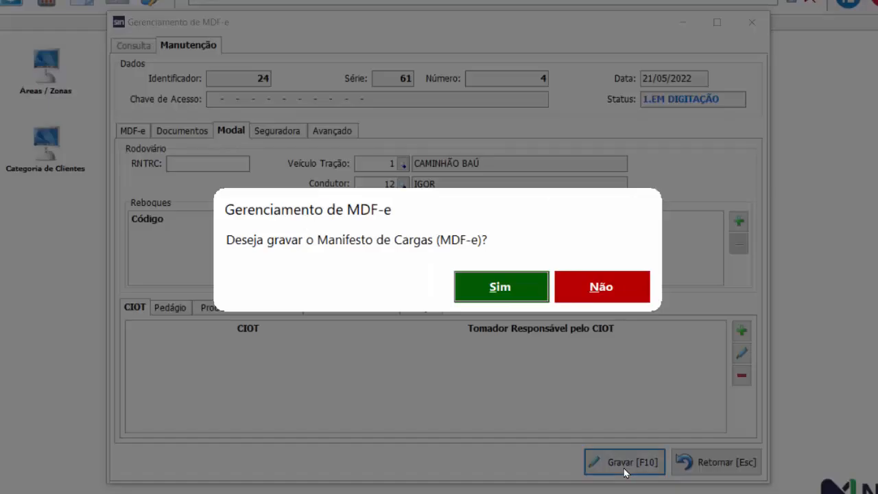
pyautogui.click(503, 288)
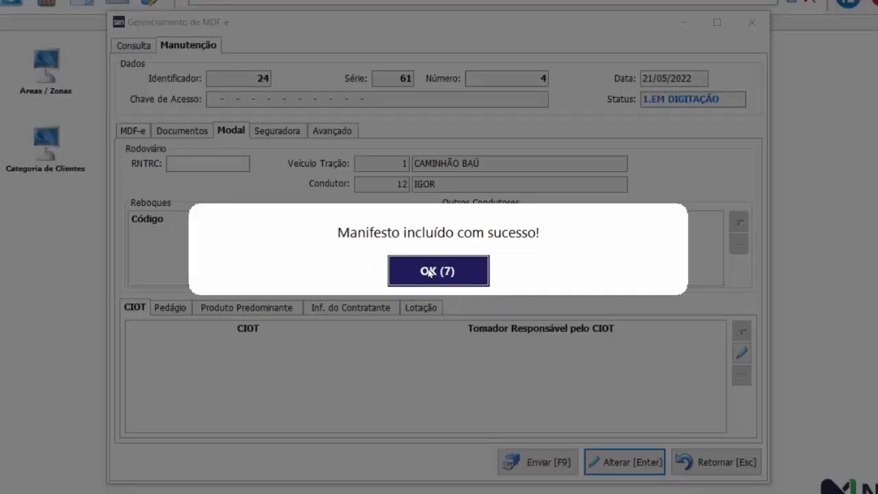
pyautogui.click(439, 271)
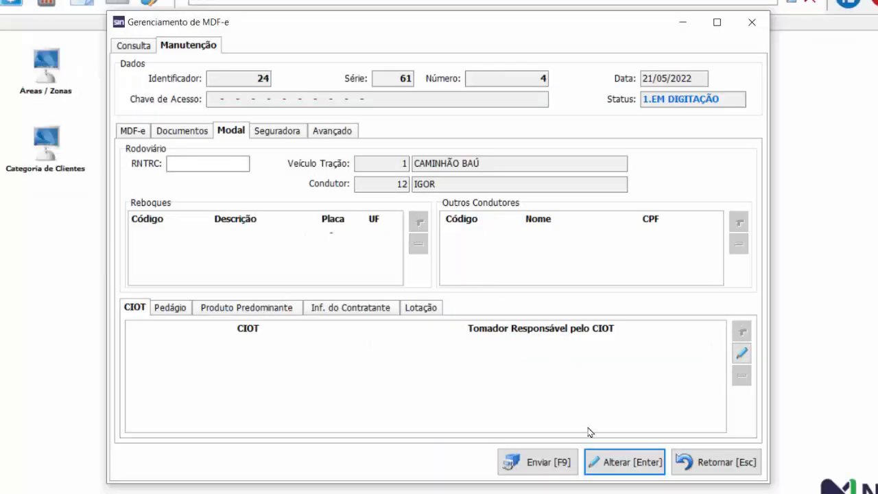
pyautogui.click(550, 465)
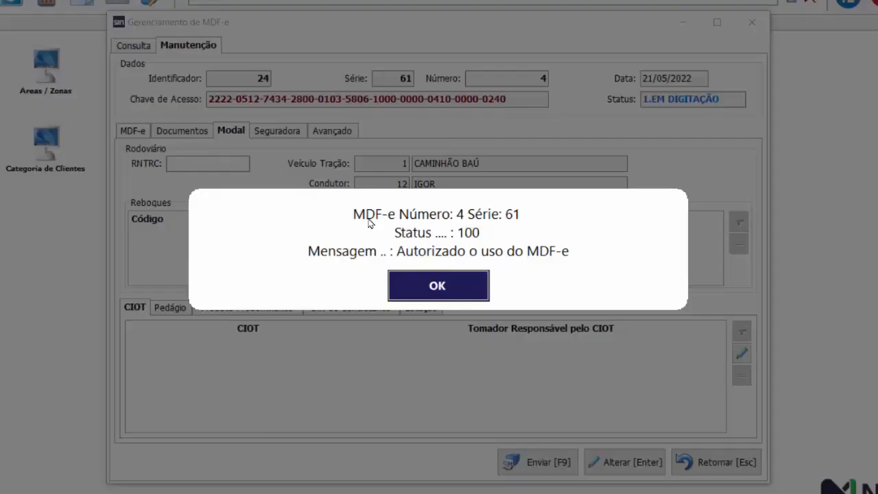
pyautogui.click(437, 287)
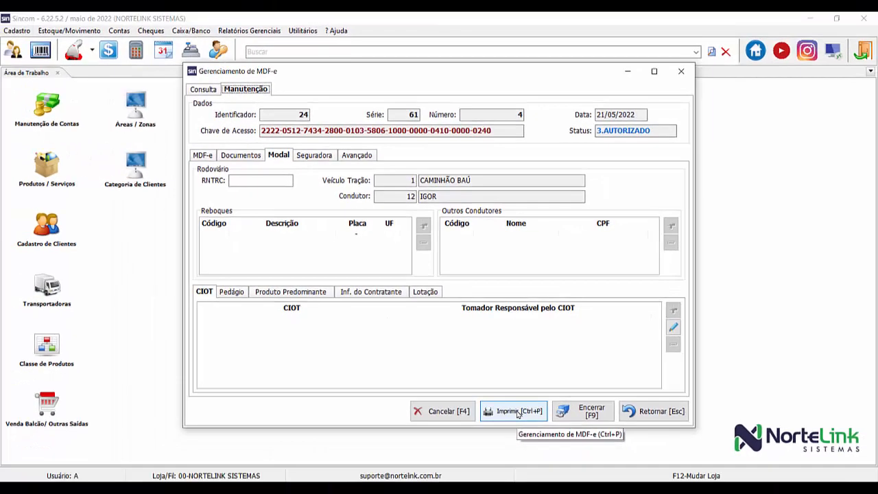
# Step: Preview the manifest's printable DAMDFE, examine the whole page, and close the preview
pyautogui.click(518, 413)
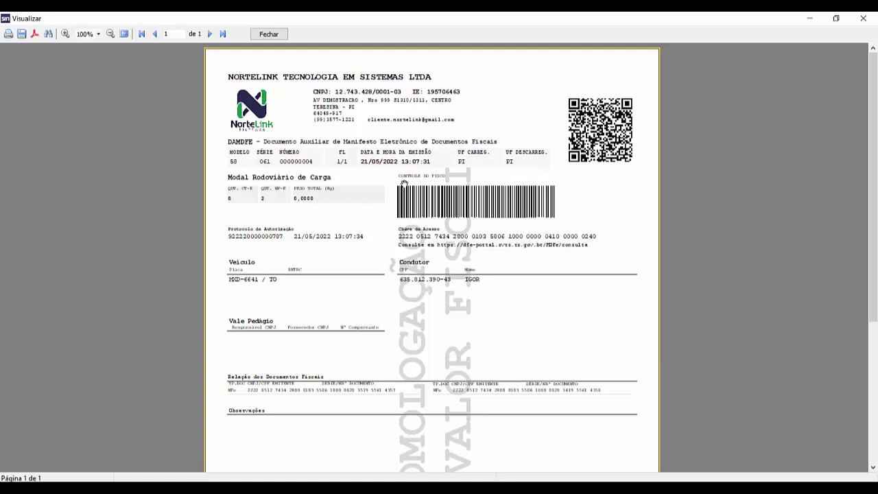
pyautogui.moveTo(871, 74); pyautogui.dragTo(874, 131)
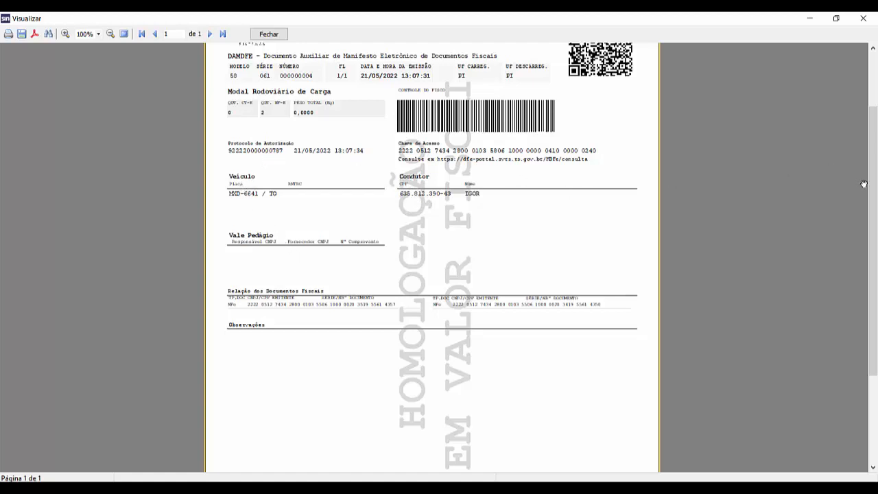
pyautogui.moveTo(874, 185); pyautogui.dragTo(873, 129)
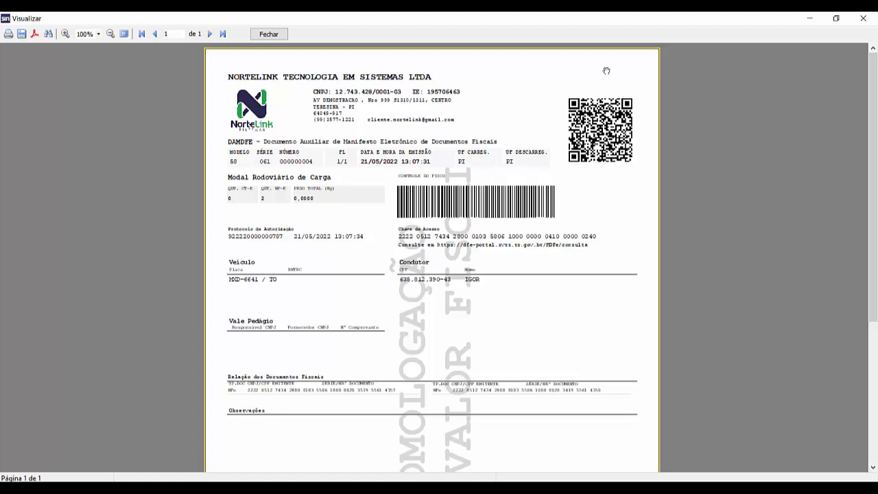
pyautogui.click(864, 20)
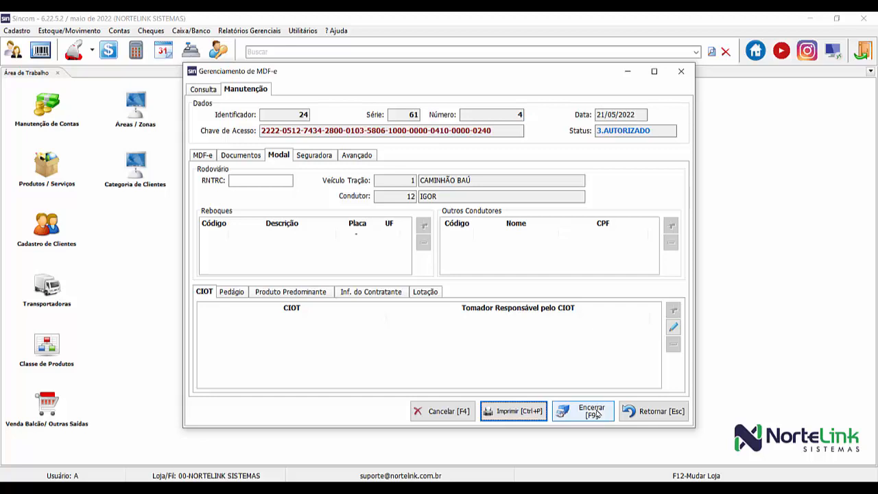
# Step: Return to the manifest list and refresh the query for 06/05/2022 to 21/05/2022 with all statuses
pyautogui.click(189, 90)
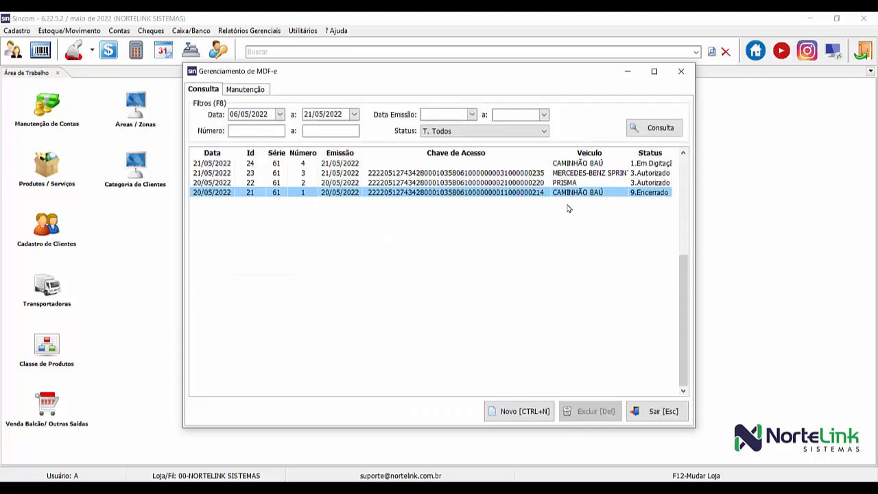
pyautogui.click(645, 129)
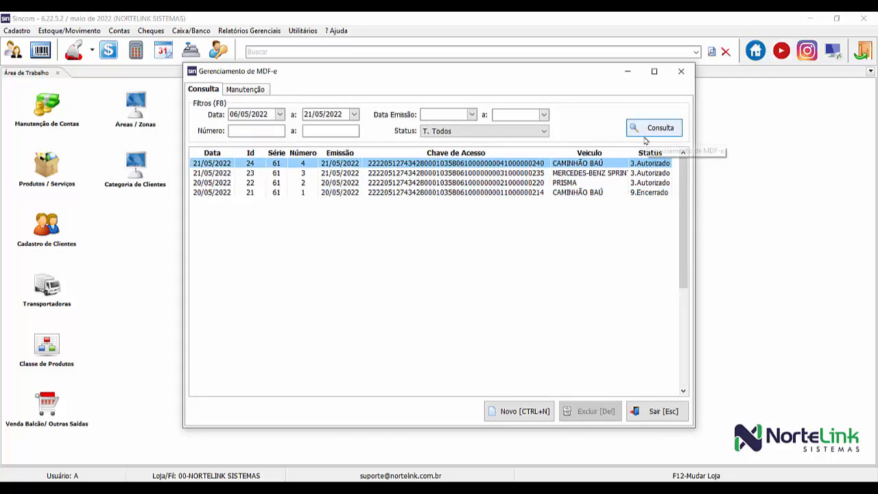